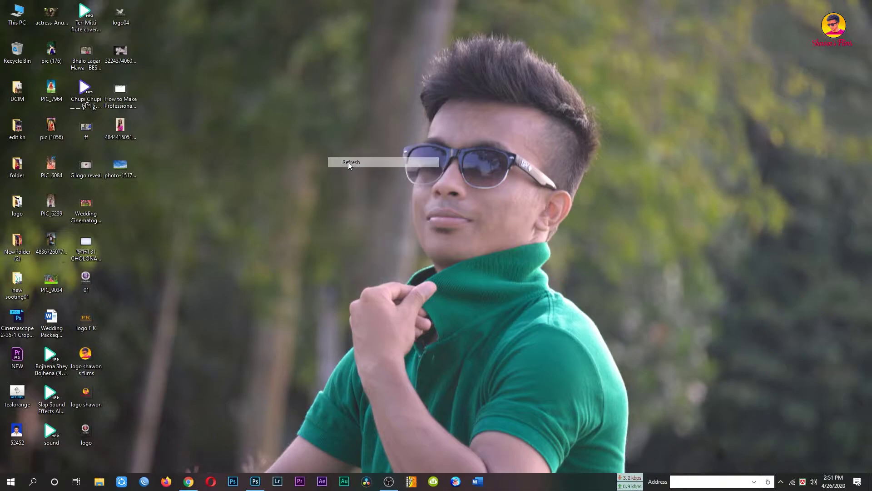
left_click(353, 178)
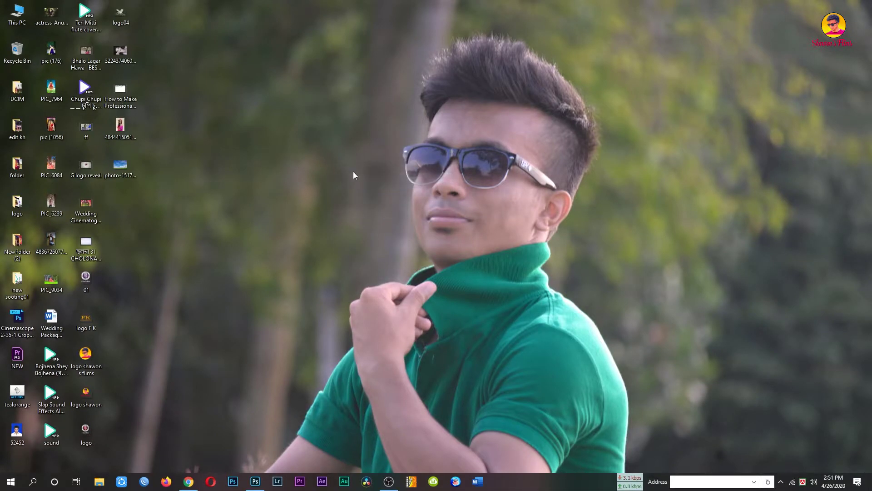
right_click(318, 151)
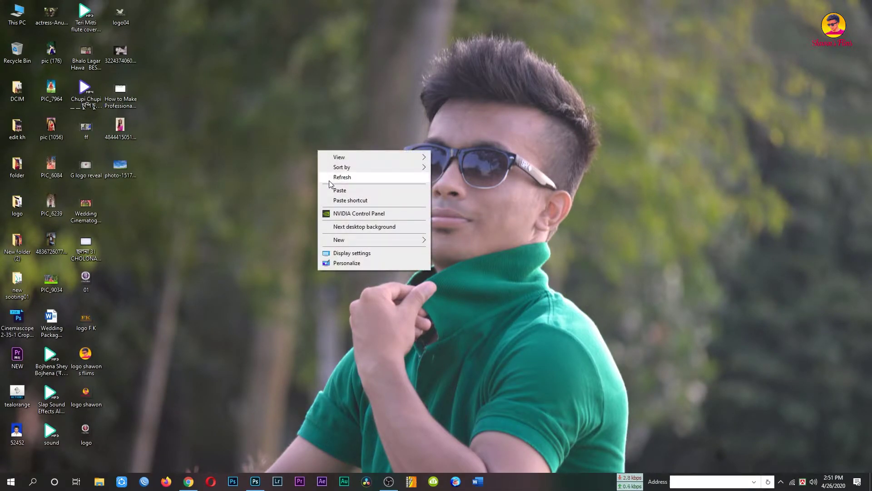
left_click(331, 181)
left_click(52, 240)
double_click(52, 240)
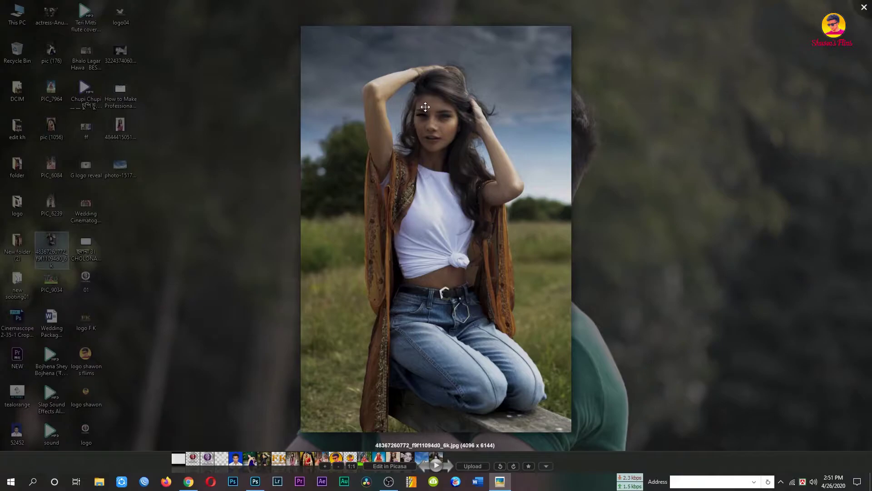
scroll(436, 129, "up", 2)
scroll(436, 130, "up", 1)
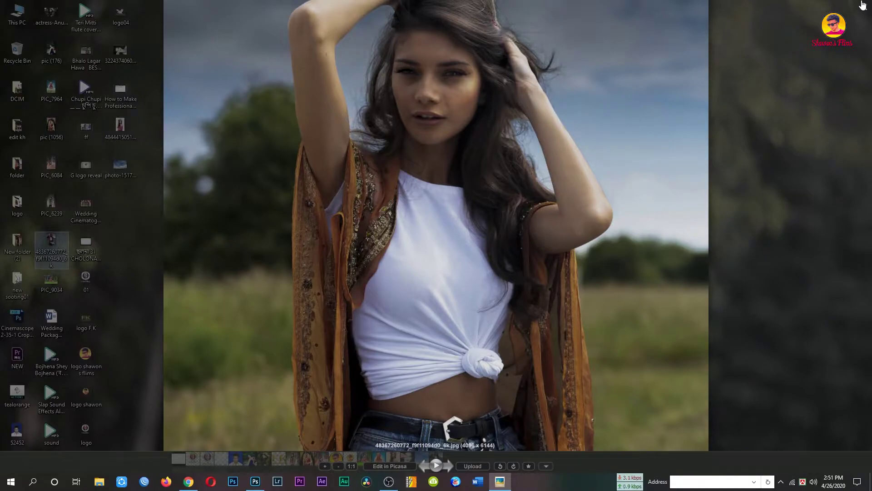
left_click(863, 5)
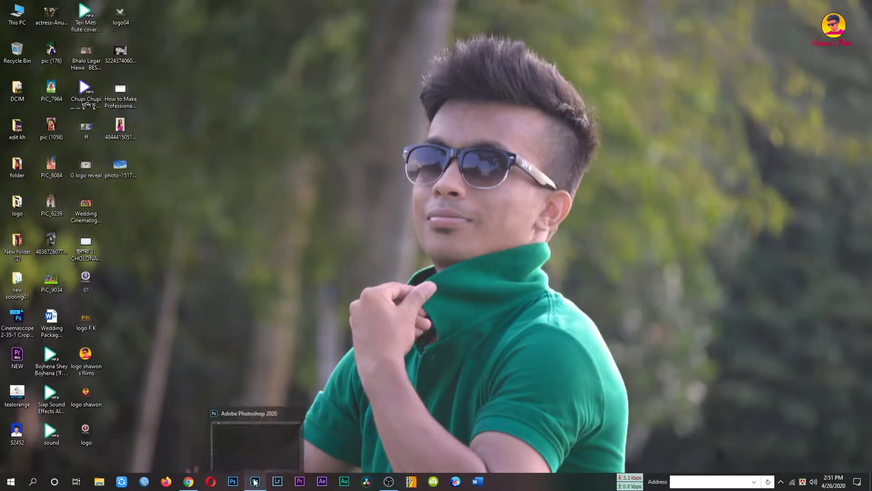
left_click_drag(51, 246, 396, 298)
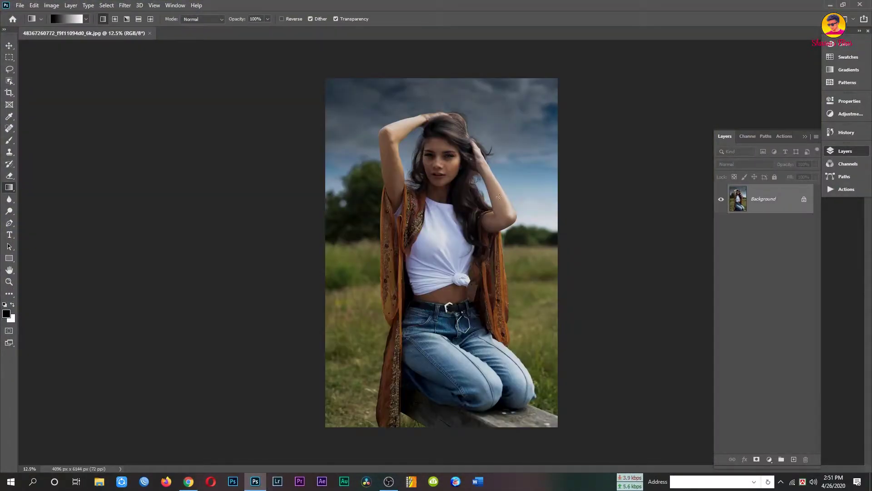
scroll(435, 118, "up", 2)
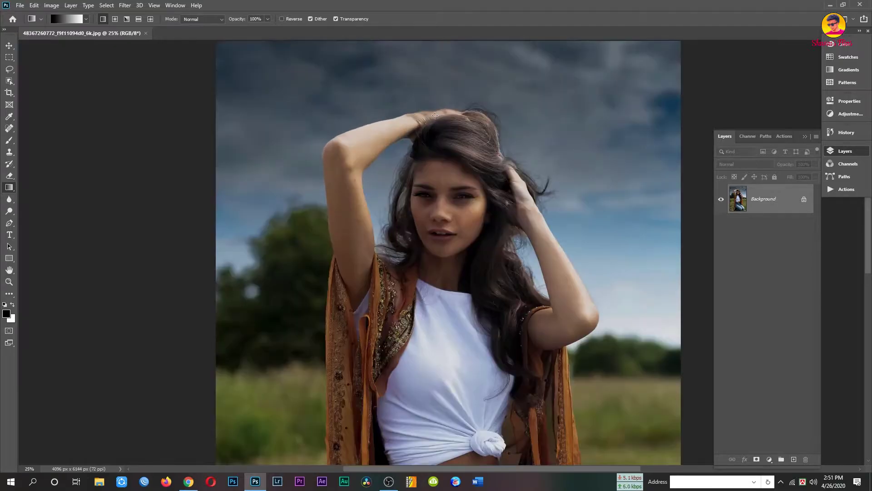
left_click_drag(777, 199, 794, 458)
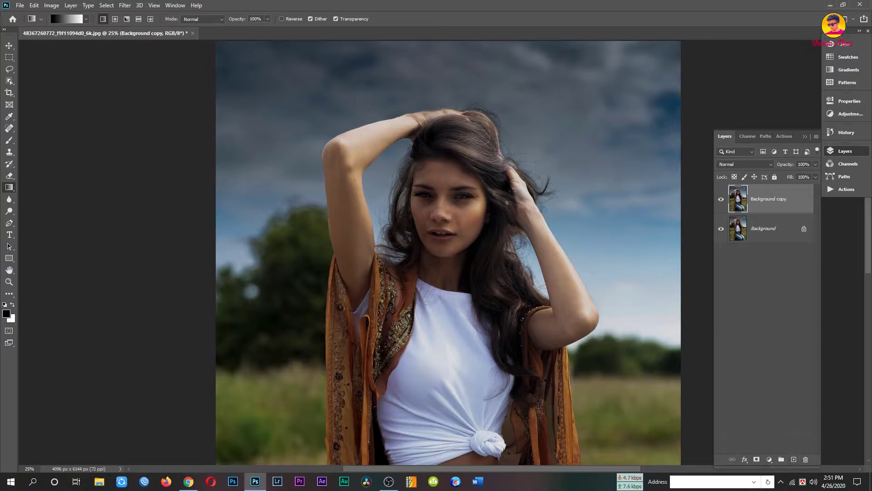
Brighten the duplicated layer with the Camera Raw Filter, using Exposure +1.40 and Shadows +45.
left_click(115, 6)
mouse_move(125, 6)
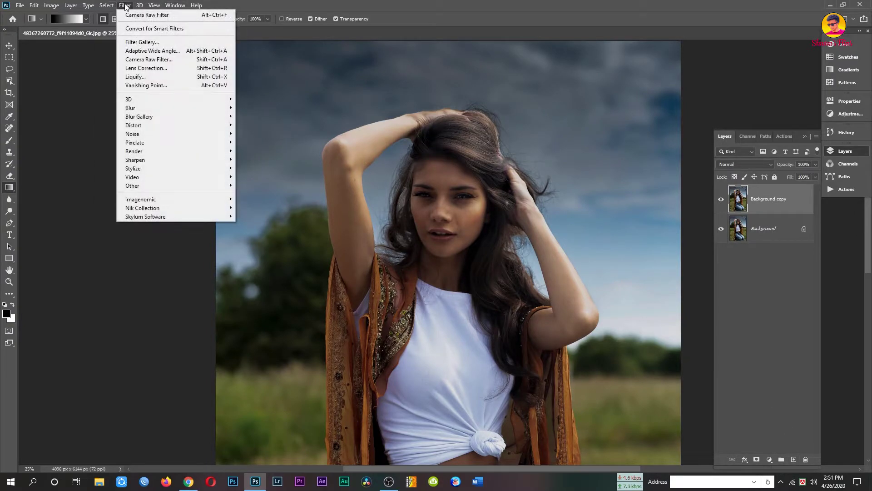
left_click(142, 59)
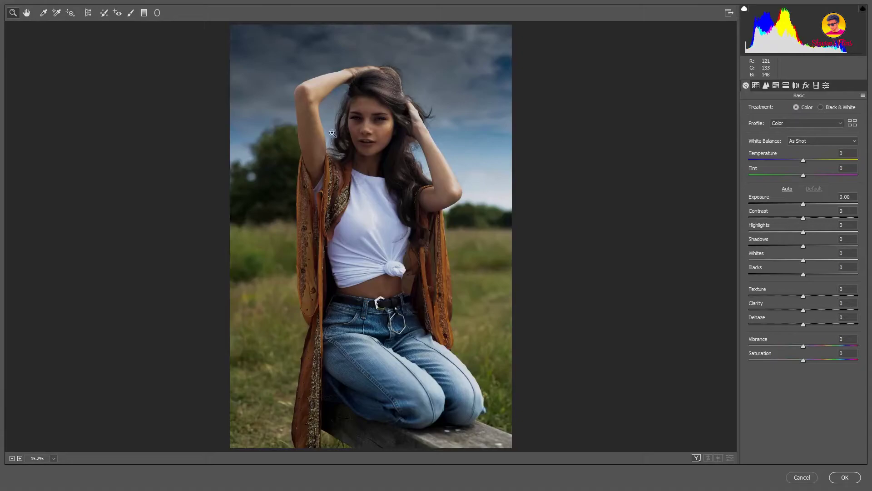
left_click_drag(804, 203, 820, 209)
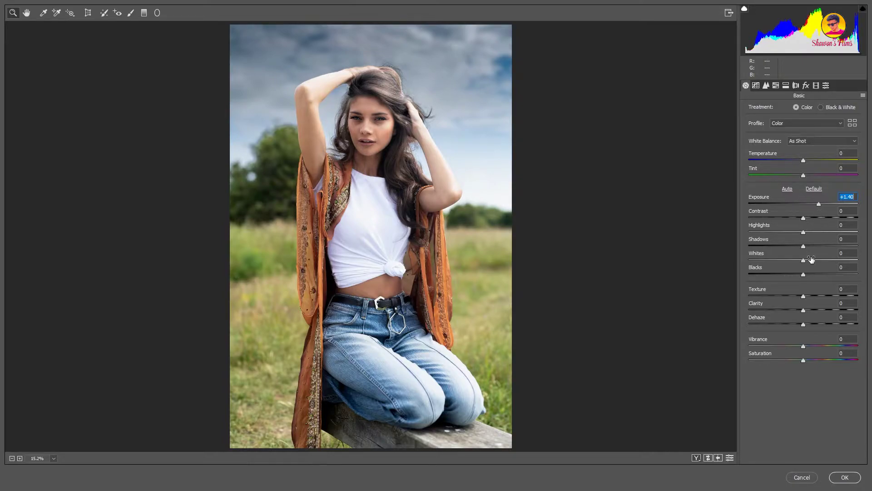
left_click_drag(804, 247, 830, 249)
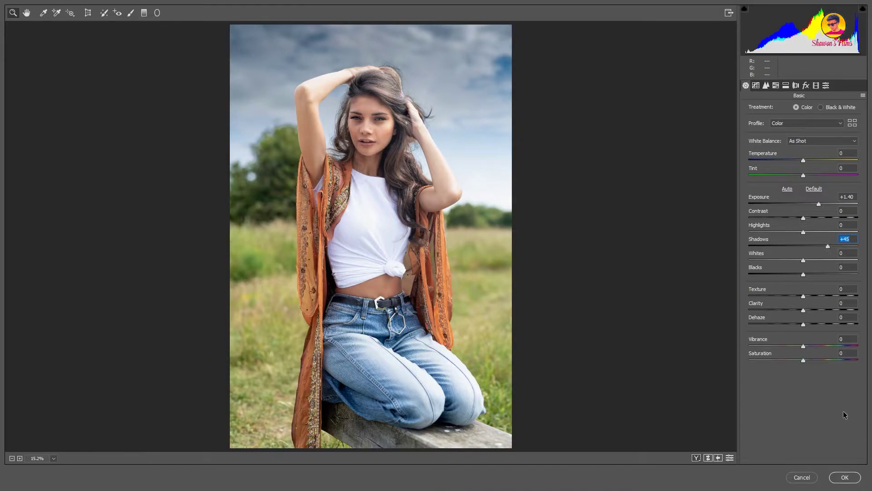
left_click(846, 477)
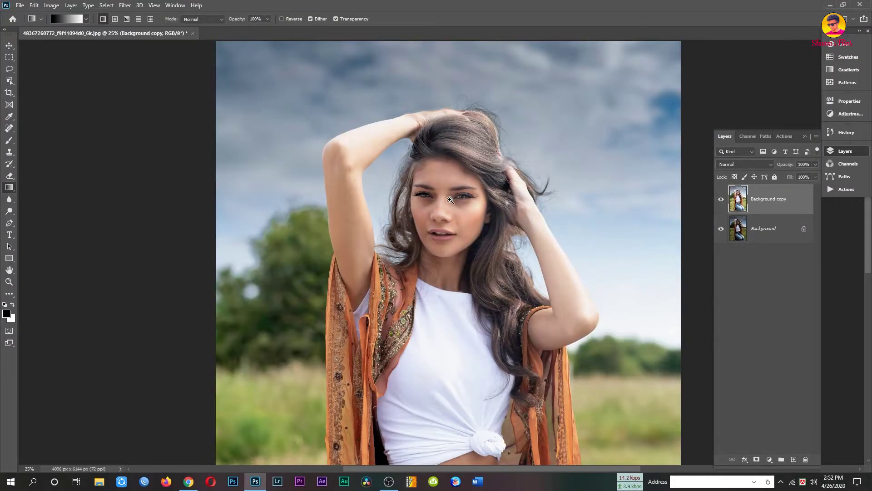
Examine the brightened portrait, first close up on the face and then as a whole image.
left_click(449, 200, "ctrl")
left_click(450, 200, "ctrl")
left_click(450, 200, "ctrl")
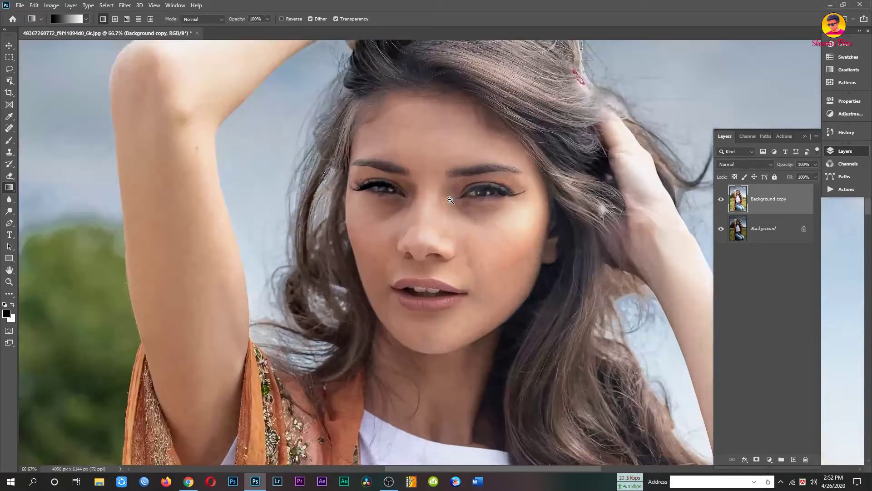
left_click(450, 200, "alt")
left_click(450, 200, "alt")
left_click(450, 199, "alt")
left_click(449, 199, "alt")
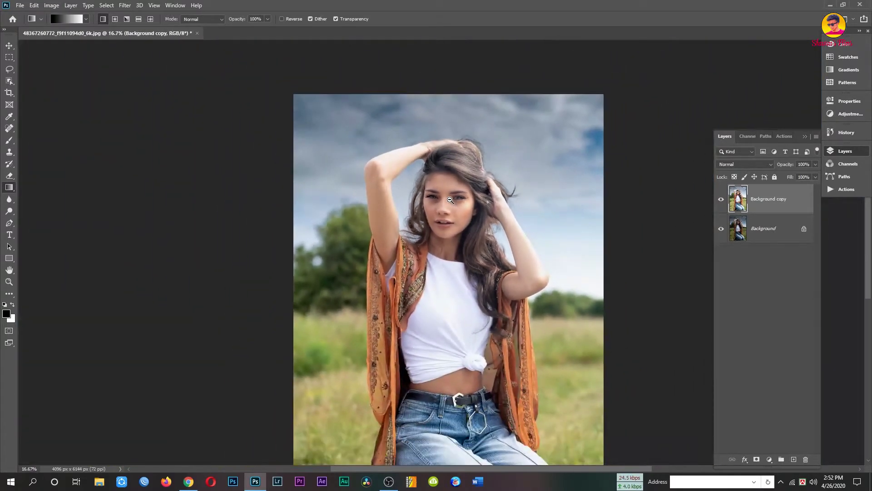
left_click(449, 200, "alt")
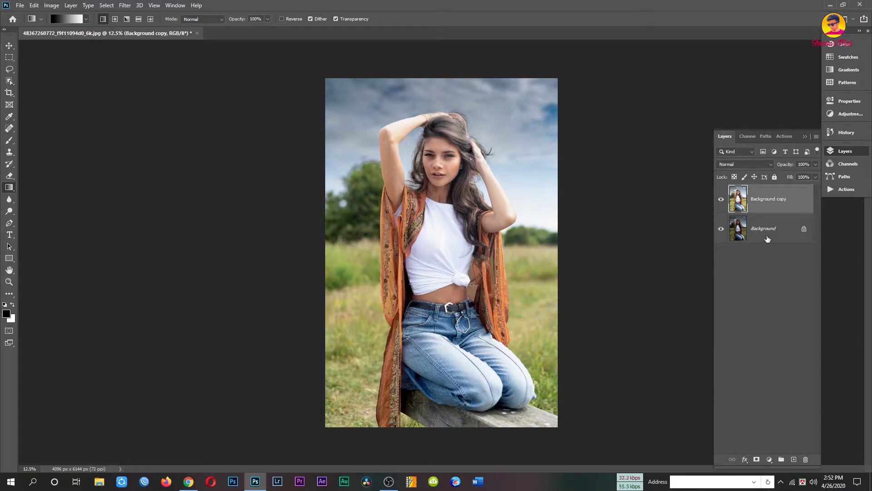
Duplicate the brightened layer and open the copy in the Nik Collection filter Color Efex Pro 4.
left_click_drag(776, 200, 794, 458)
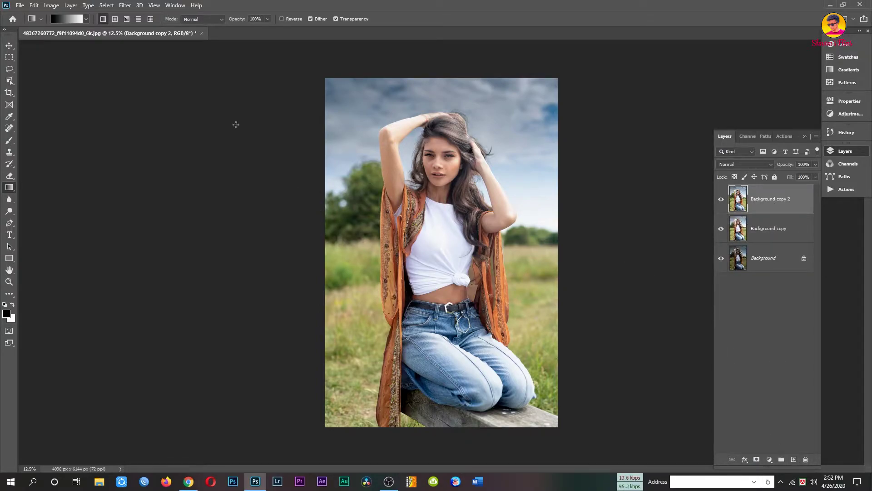
left_click(125, 6)
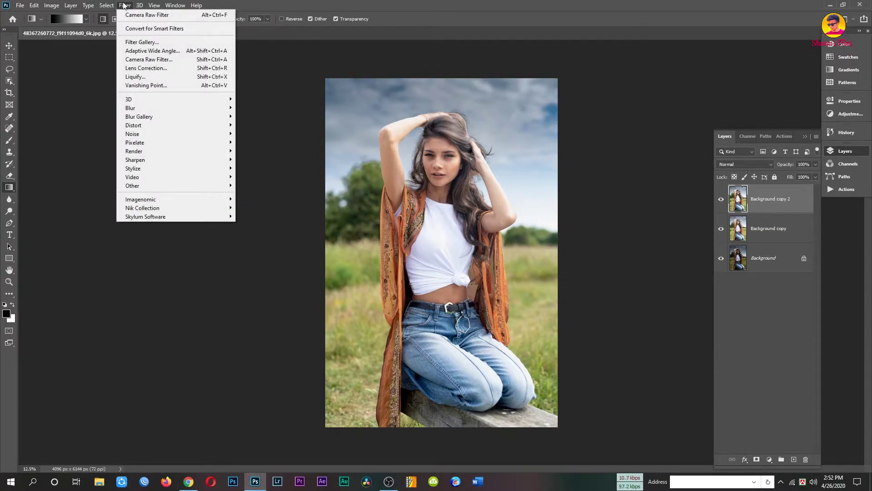
mouse_move(160, 195)
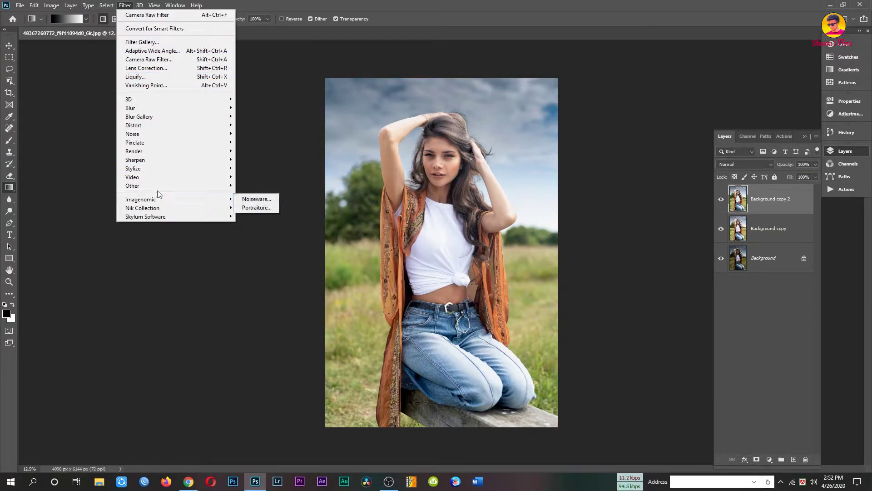
mouse_move(149, 209)
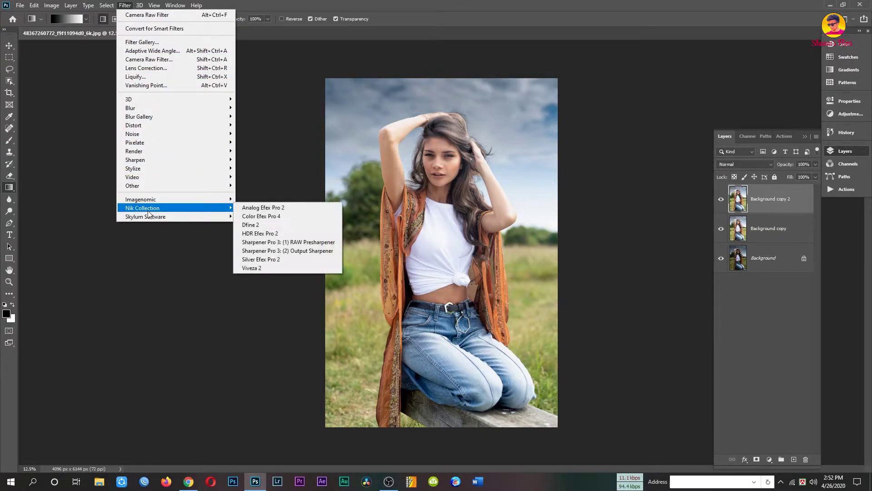
left_click(266, 217)
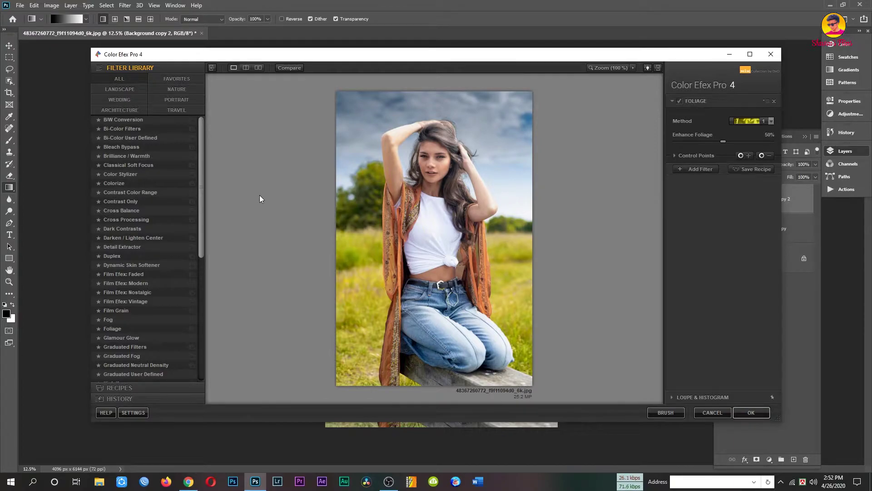
Keep Foliage method 1 and set Enhance Foliage to 72%.
left_click(771, 122)
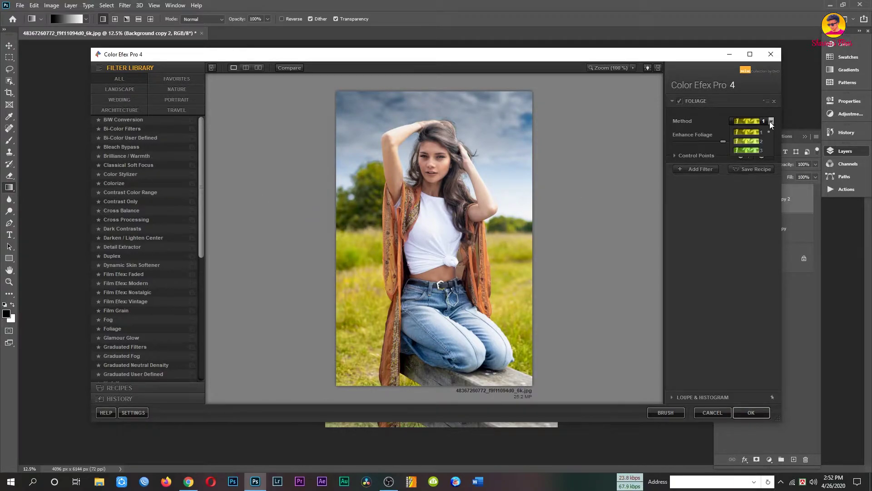
left_click(770, 124)
left_click_drag(723, 141, 740, 142)
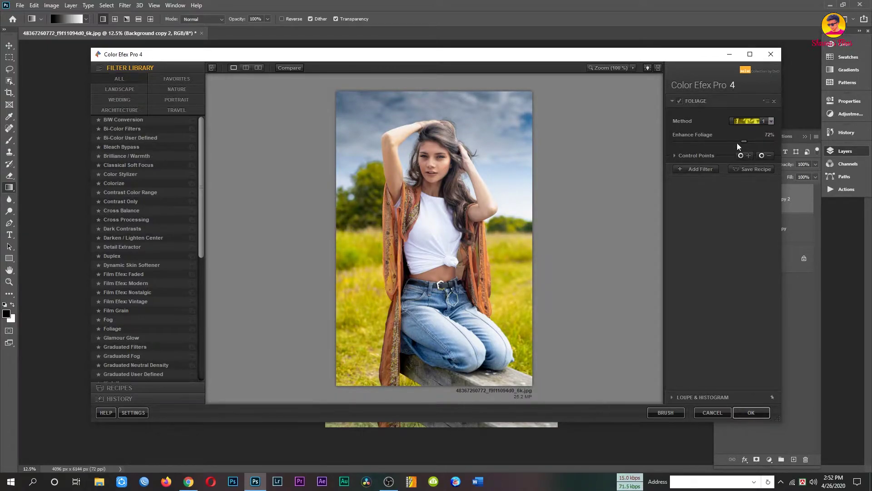
Add a Graduated Filters effect with Opacity 46%, Blend 28% and Vertical Shift 41%, and apply the filter stack.
left_click(714, 168)
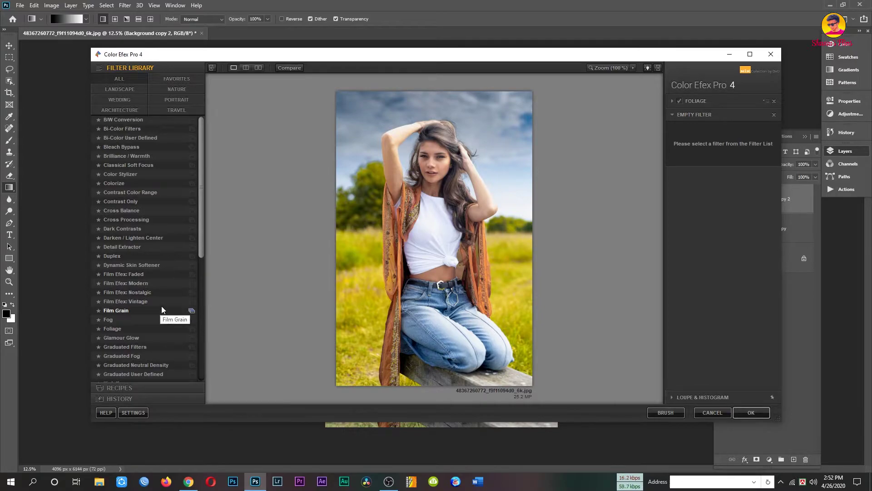
left_click(134, 349)
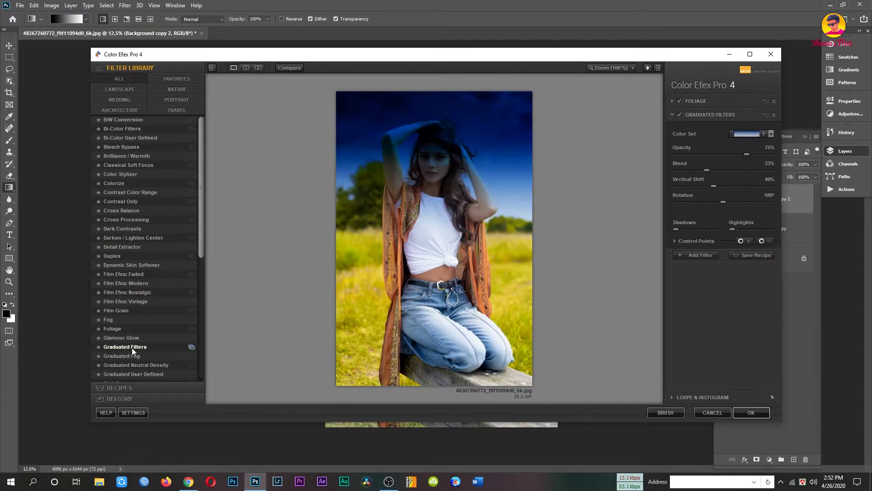
left_click_drag(748, 155, 714, 190)
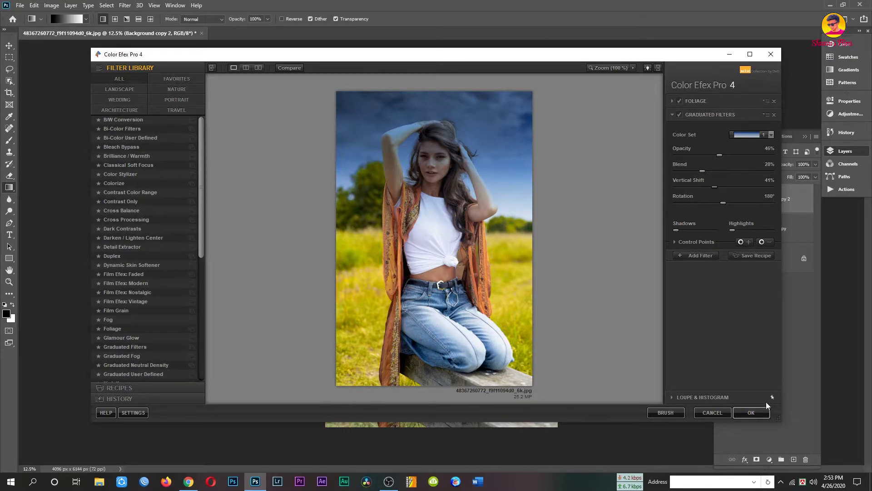
left_click(753, 412)
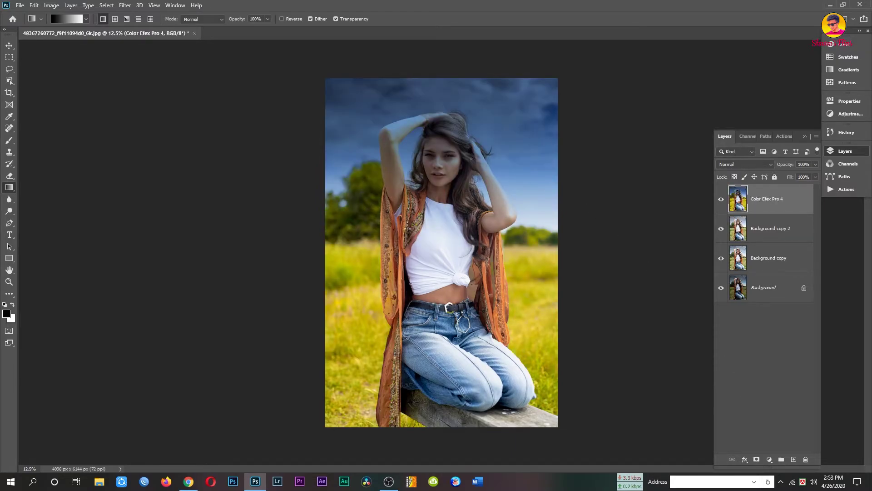
Add a mask to the Color Efex Pro 4 layer and paint black over the woman's face, arms and upper body with a 1100 px brush.
left_click(756, 459)
right_click(10, 141)
left_click(31, 142)
mouse_move(440, 171)
left_mouse_down()
mouse_move(437, 189)
mouse_move(431, 141)
mouse_move(441, 160)
mouse_move(445, 132)
mouse_move(454, 133)
mouse_move(435, 133)
mouse_move(448, 127)
mouse_move(461, 140)
mouse_move(471, 232)
mouse_move(503, 233)
mouse_move(482, 177)
mouse_move(444, 131)
mouse_move(397, 130)
mouse_move(398, 207)
mouse_move(387, 142)
mouse_move(400, 127)
mouse_move(435, 124)
mouse_move(430, 180)
mouse_move(436, 136)
mouse_move(460, 142)
mouse_move(451, 128)
mouse_move(470, 154)
mouse_move(467, 189)
mouse_move(447, 172)
mouse_move(438, 214)
mouse_move(455, 194)
mouse_move(457, 225)
mouse_move(445, 207)
mouse_move(440, 253)
left_mouse_up()
key("bracketright")
key("bracketright")
key("bracketright")
key("bracketright")
key("bracketright")
key("bracketright")
key("bracketright")
key("bracketright")
key("bracketright")
key("bracketright")
key("bracketright")
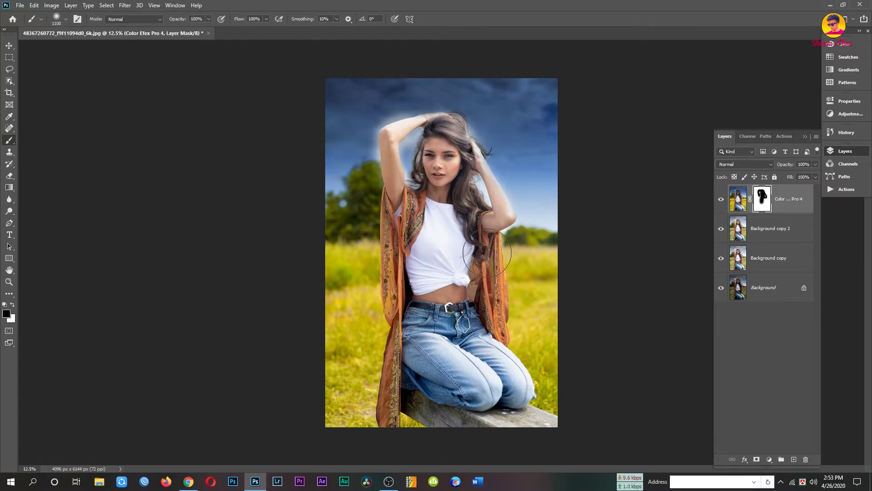
Set the Color Efex Pro 4 layer's blend mode to Soft Light and its opacity to 76%.
left_click(737, 199)
left_click(754, 166)
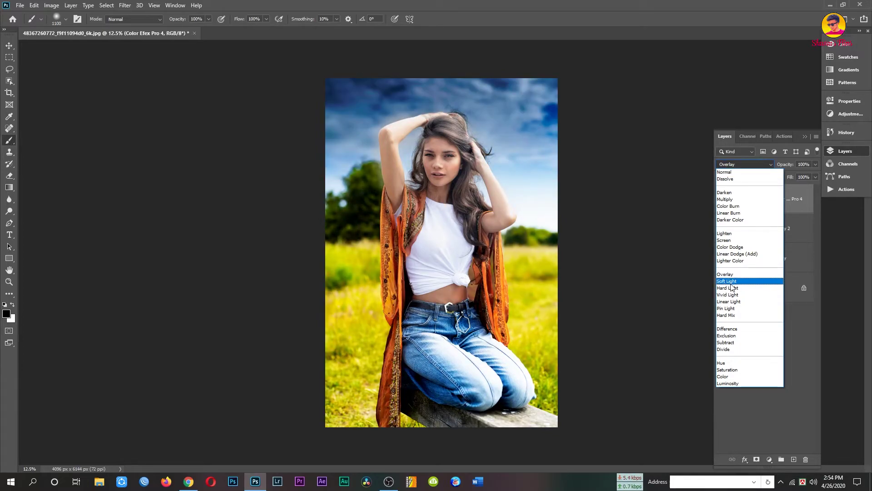
left_click(729, 281)
left_click(761, 201)
left_click(816, 165)
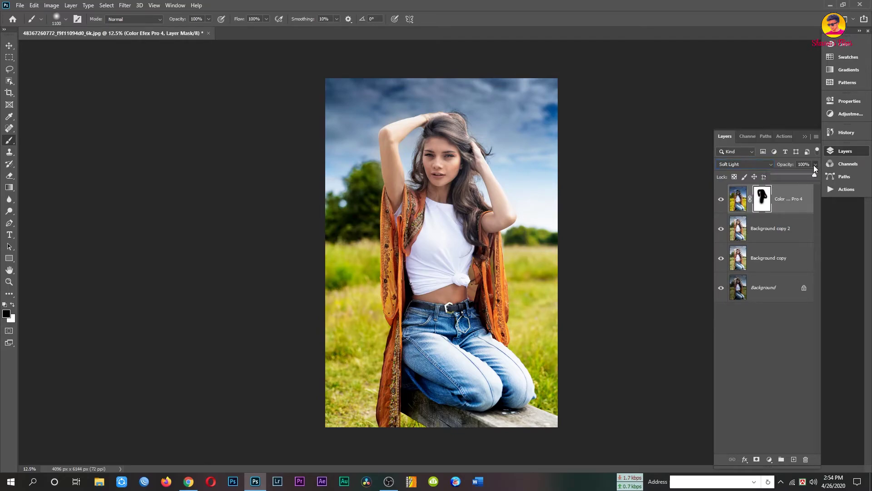
left_click_drag(781, 176, 811, 177)
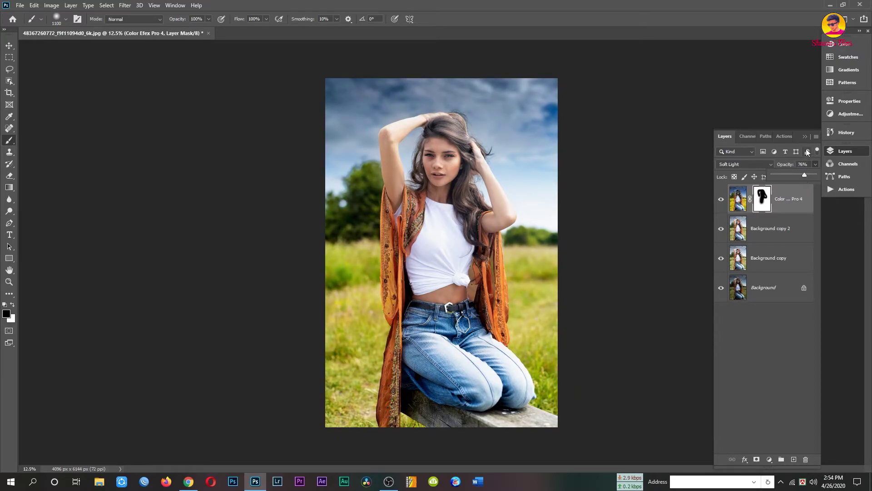
Collapse the layer list and examine the woman's face and hair close up.
left_click(805, 136)
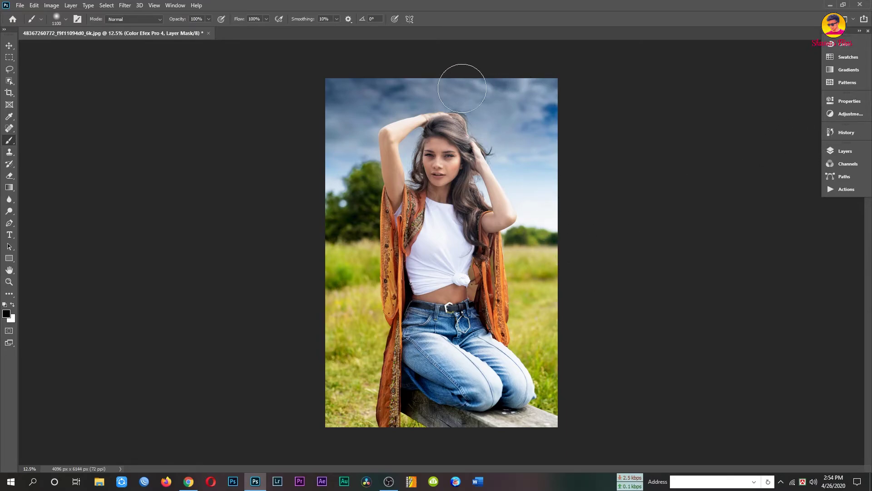
left_click(435, 140, "ctrl")
left_click(434, 140, "ctrl")
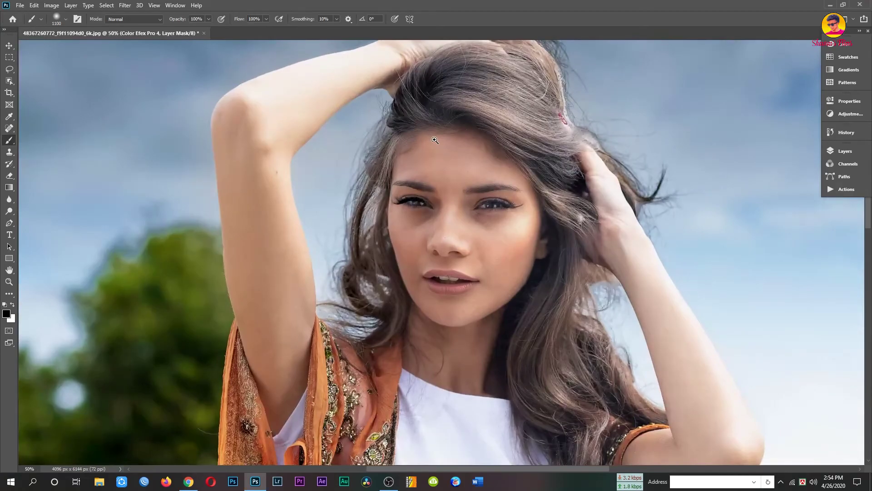
left_click(451, 269, "ctrl")
left_click(452, 269, "ctrl")
left_click(452, 269, "ctrl+alt")
left_click(451, 269, "ctrl+alt")
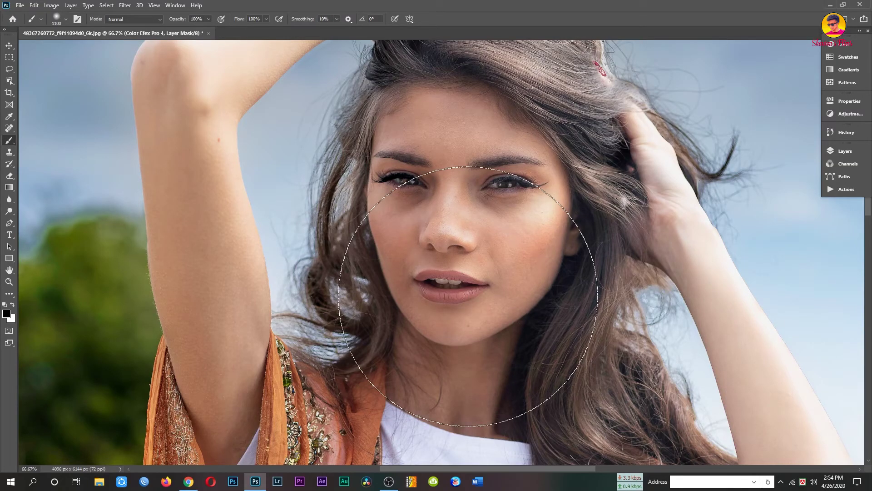
left_click(468, 296, "ctrl+alt")
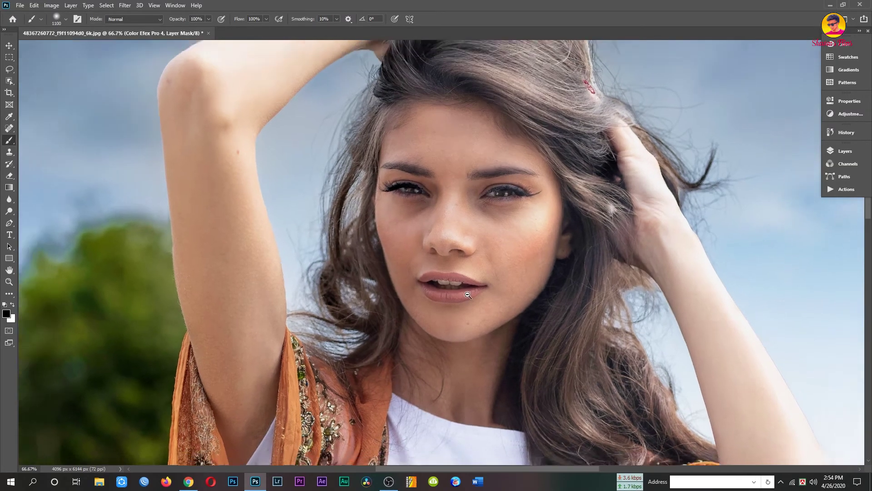
Merge the Color Efex Pro 4, Background copy 2 and Background copy layers into one layer above the Background.
left_click(467, 295, "ctrl+alt")
left_click(468, 295, "ctrl+alt")
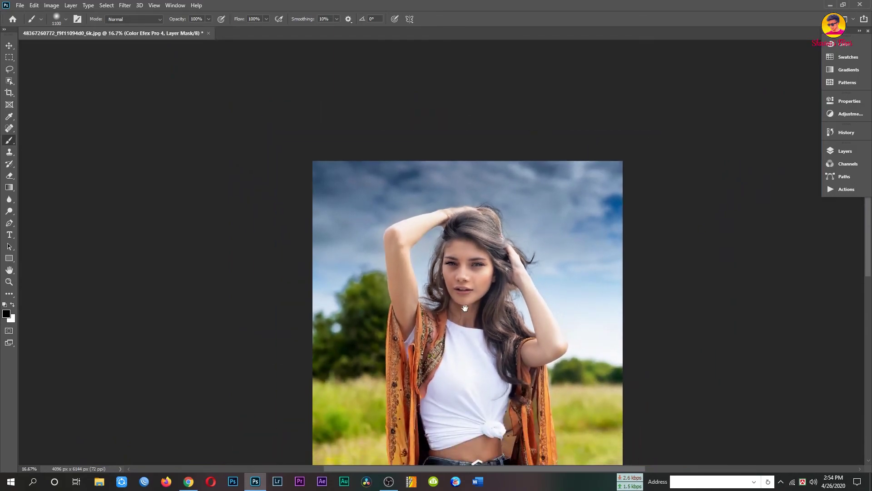
left_click_drag(461, 168, 459, 152)
left_click_drag(458, 152, 459, 158)
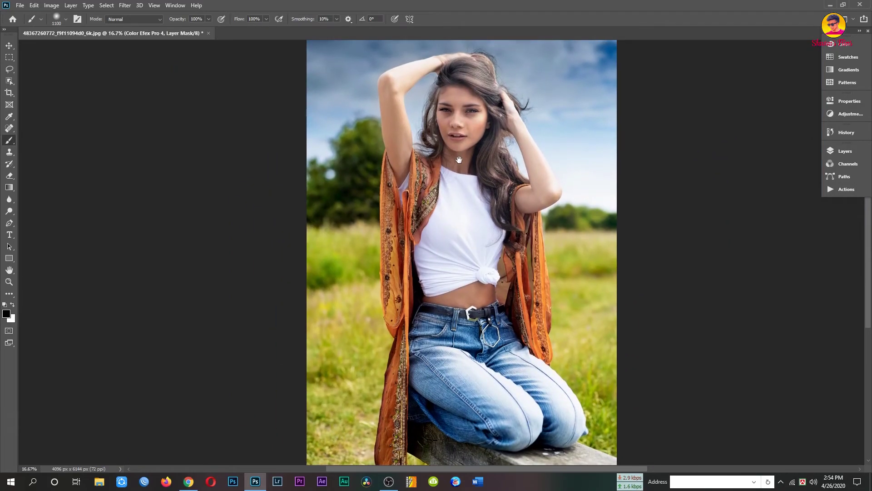
left_click(832, 149)
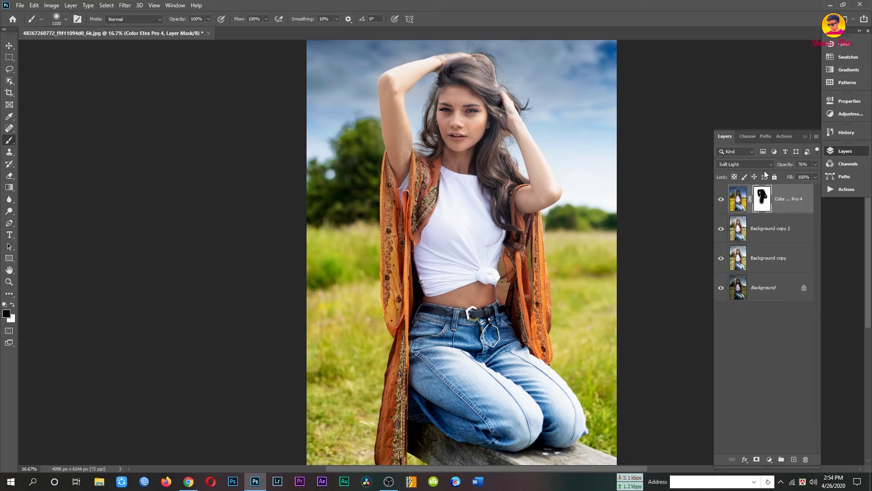
key("shift+alt+bracketleft")
key("shift+alt+bracketleft")
key("ctrl+e")
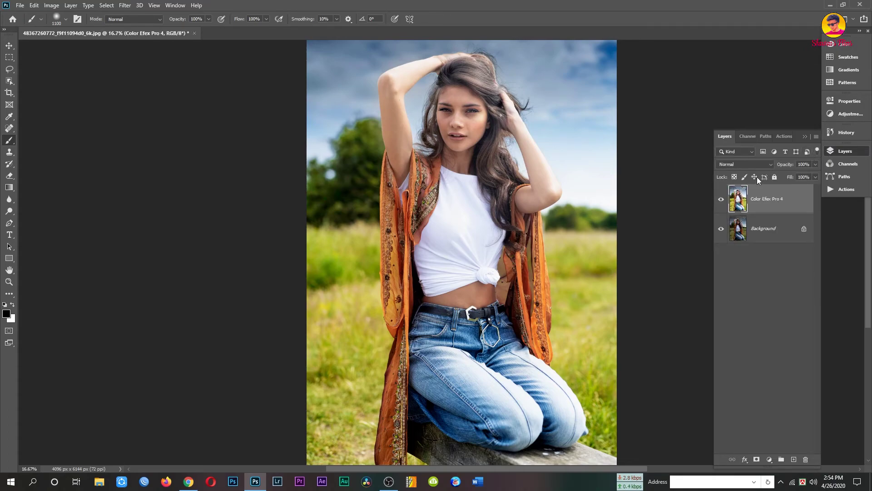
Compare the portrait before and after the edit by toggling the merged layer's visibility, at full view and close up on the face.
left_click(721, 200)
left_click(722, 200)
left_click(722, 200)
left_click(722, 199)
left_click(472, 80, "ctrl")
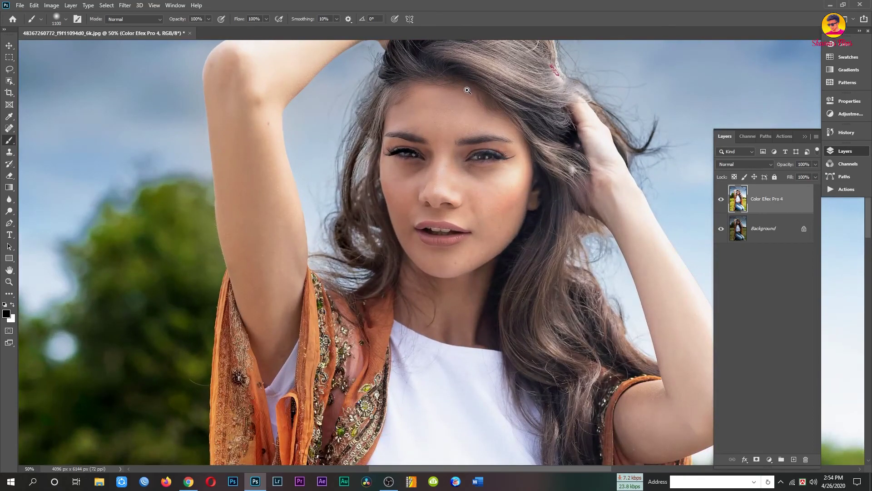
left_click(722, 199)
left_click(721, 199)
left_click(722, 199)
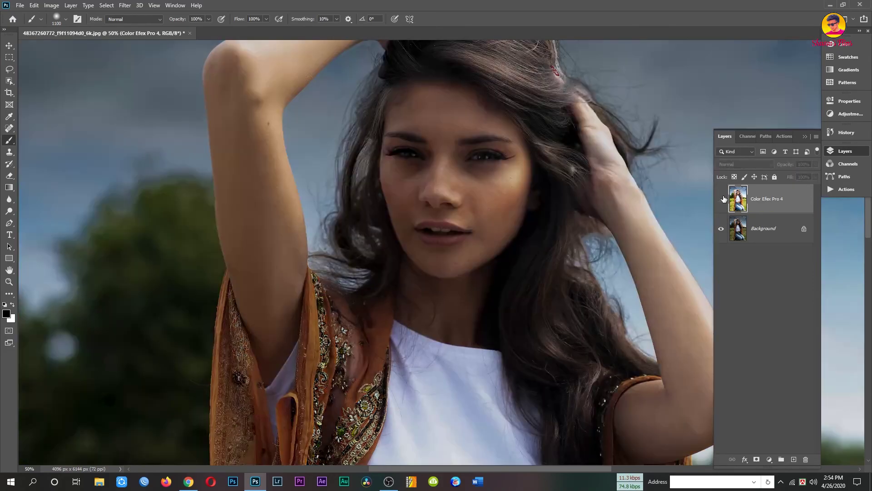
left_click(721, 199)
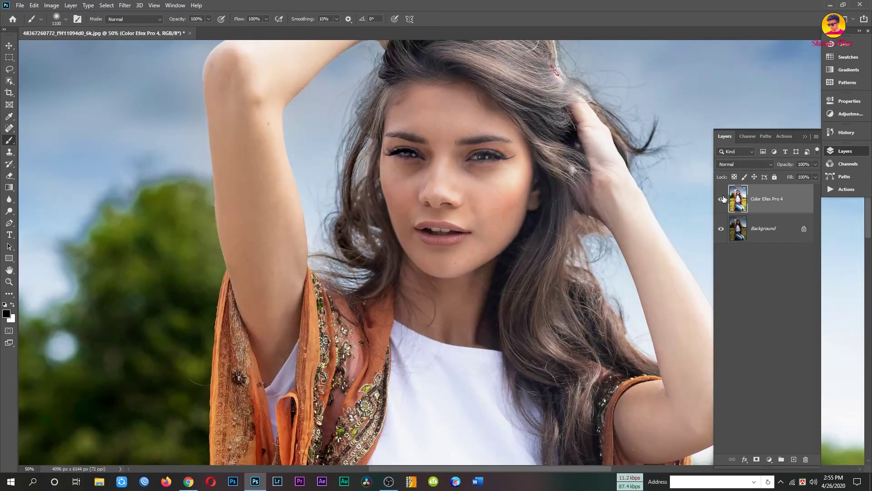